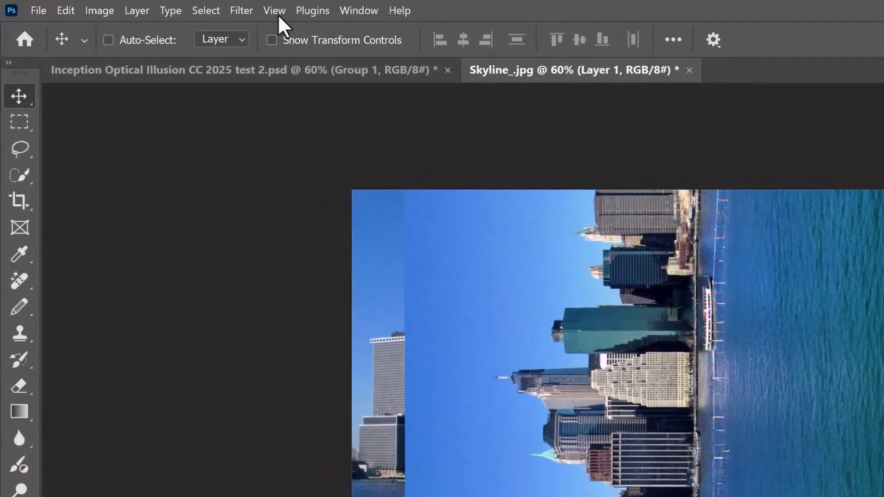
Step: Check that Snap is enabled and move the rotated skyline layer flush into the upper-left corner of the canvas
click(143, 5)
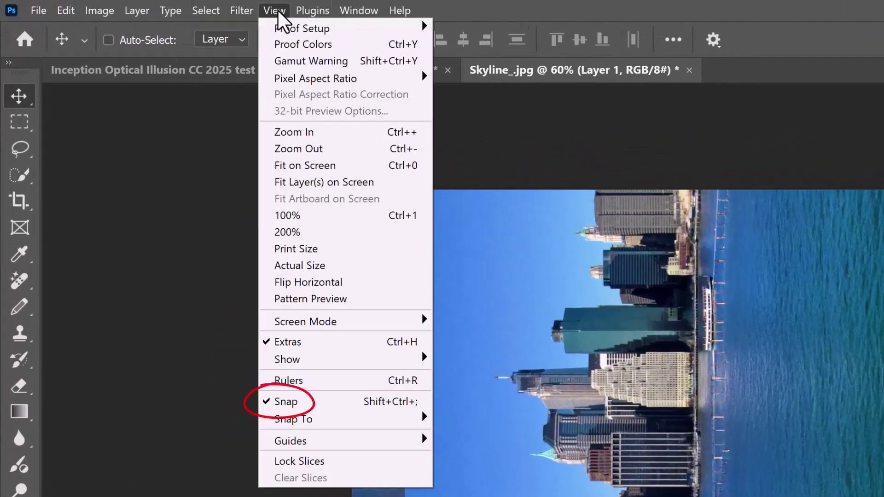
click(275, 10)
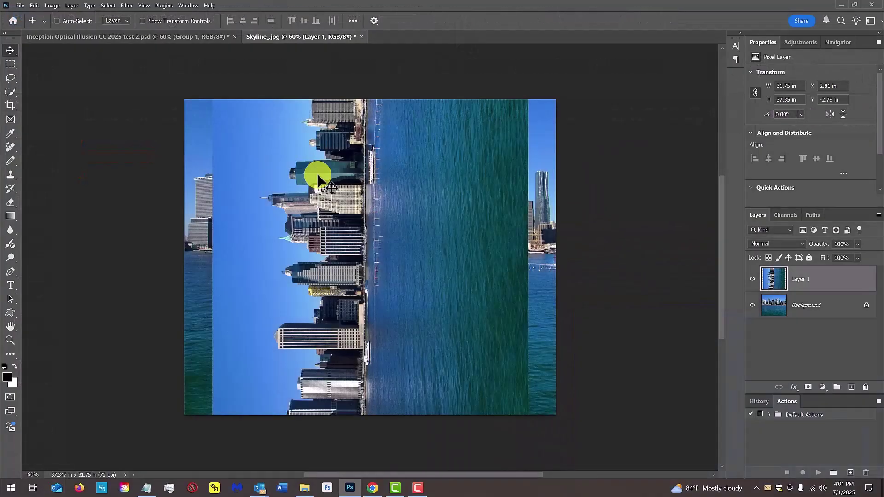
key(v)
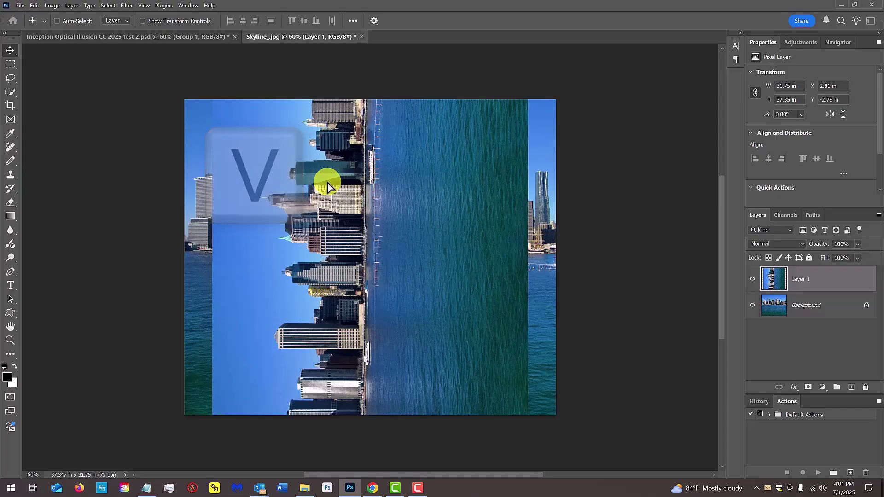
mouse_move(322, 184)
mouse_down()
mouse_move(309, 256)
mouse_move(296, 234)
mouse_move(298, 209)
mouse_up()
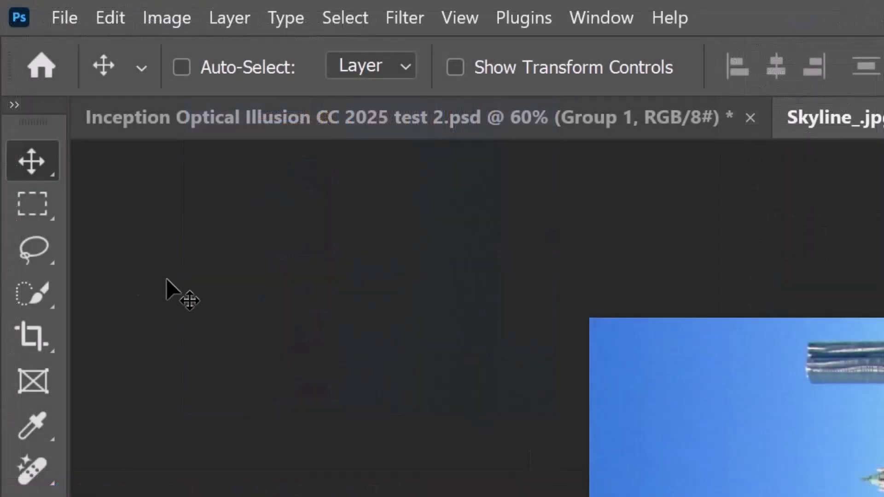
Step: Mask the rotated skyline layer to its lower-left triangle, outlined diagonally with the Polygonal Lasso, and set the mask feather to 5.0 px
click(11, 78)
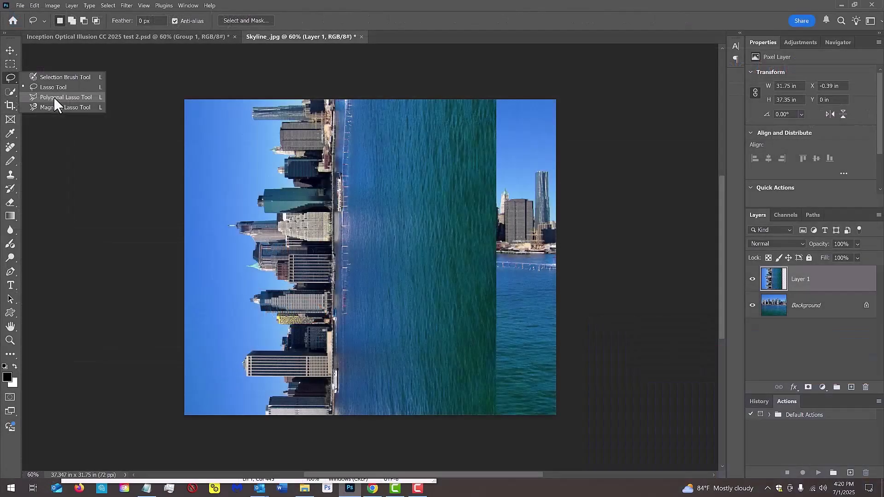
click(173, 311)
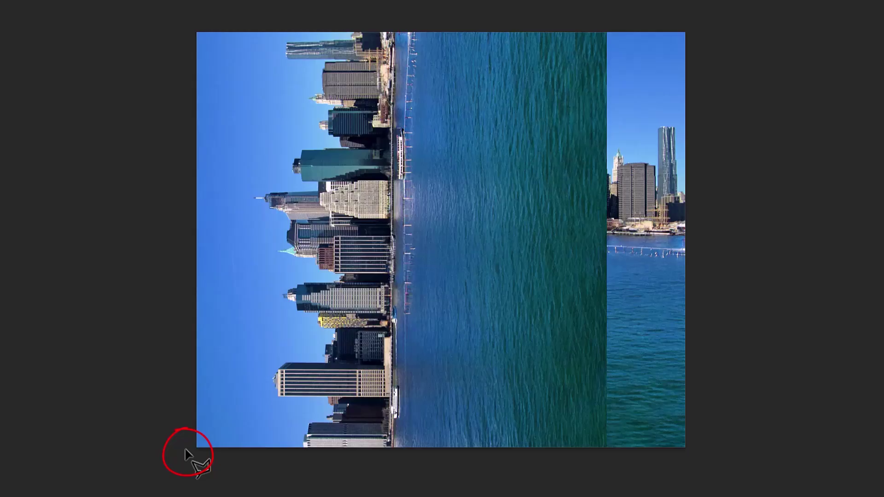
click(185, 448)
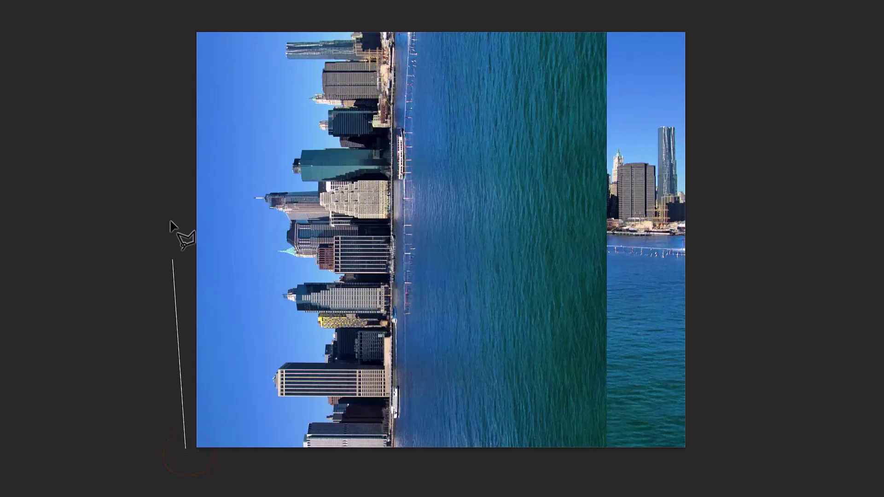
click(192, 28)
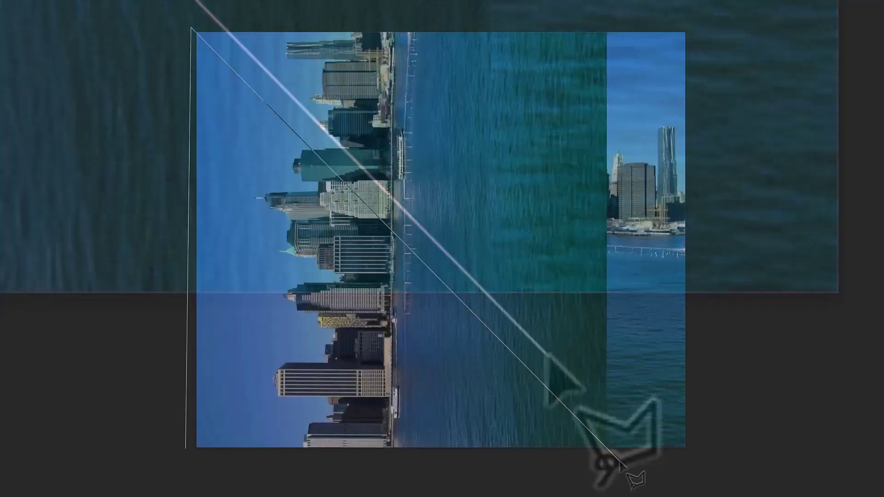
click(545, 354)
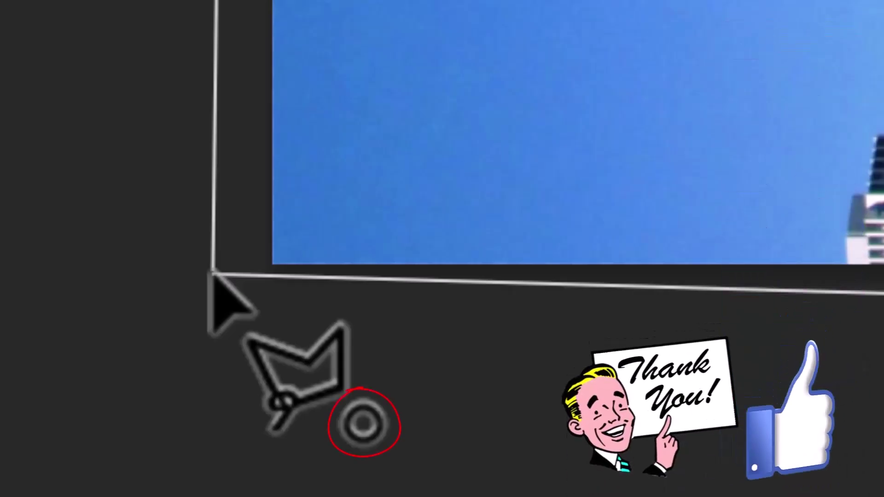
click(187, 450)
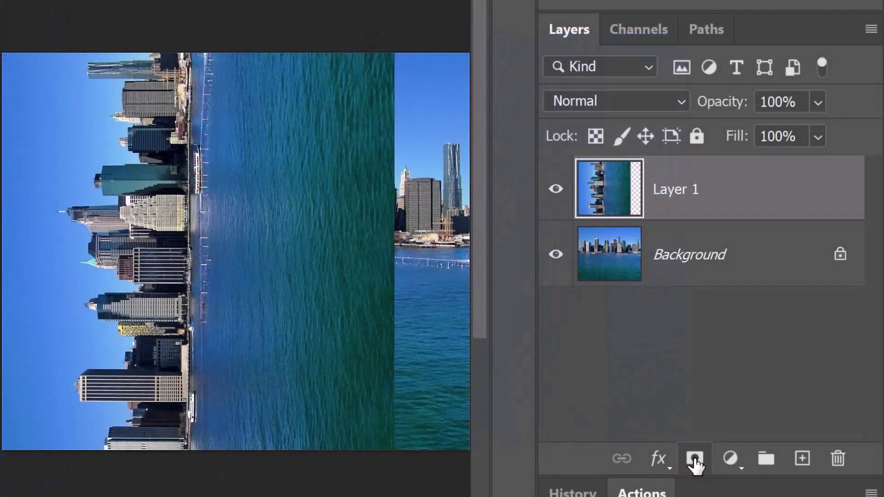
click(694, 459)
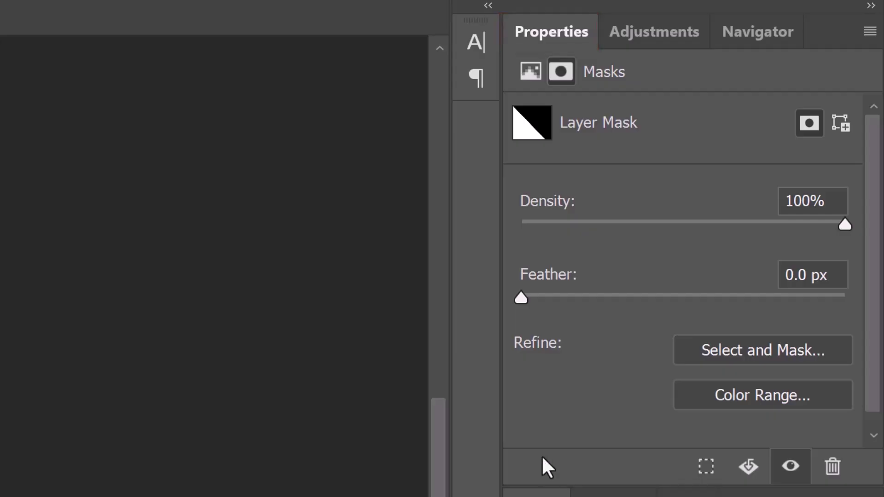
drag(520, 298, 608, 308)
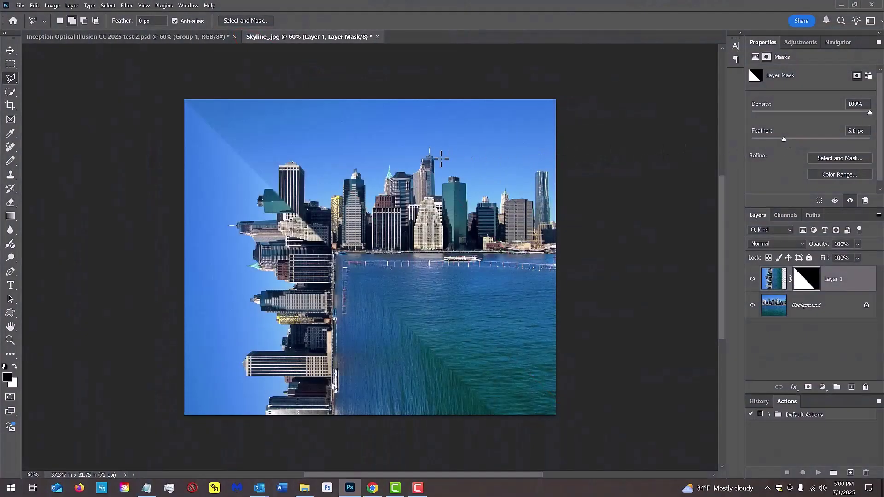
Step: Try shifting the masked skyline layer horizontally by about 2.3 in toward the canvas's left edge and undo the move
key(v)
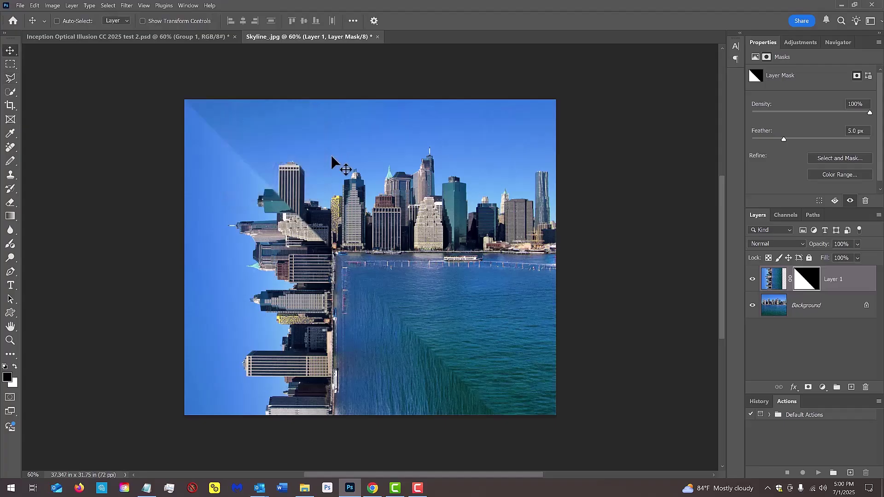
key(shift)
drag(331, 157, 307, 159)
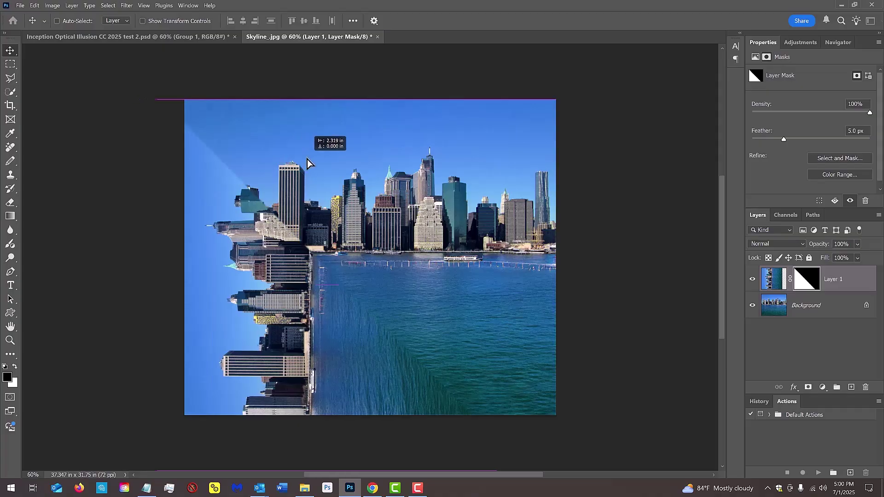
key(ctrl+z)
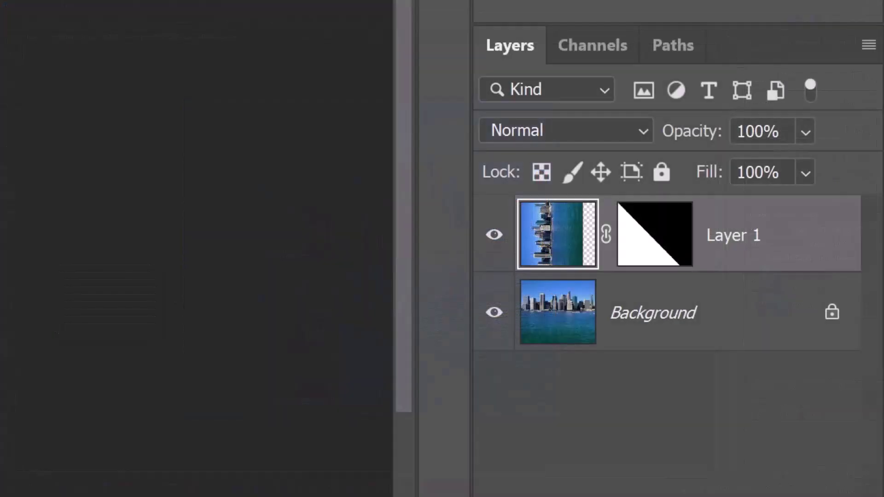
Step: Stamp the visible layers onto a new layer and select the inverse of Layer 1's mask with the selection edges hidden
key(ctrl+alt+shift+e)
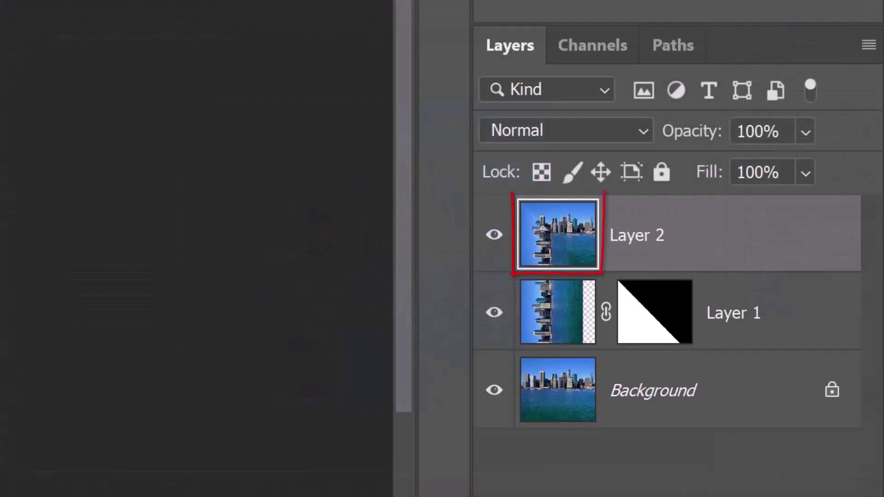
ctrl+click(653, 313)
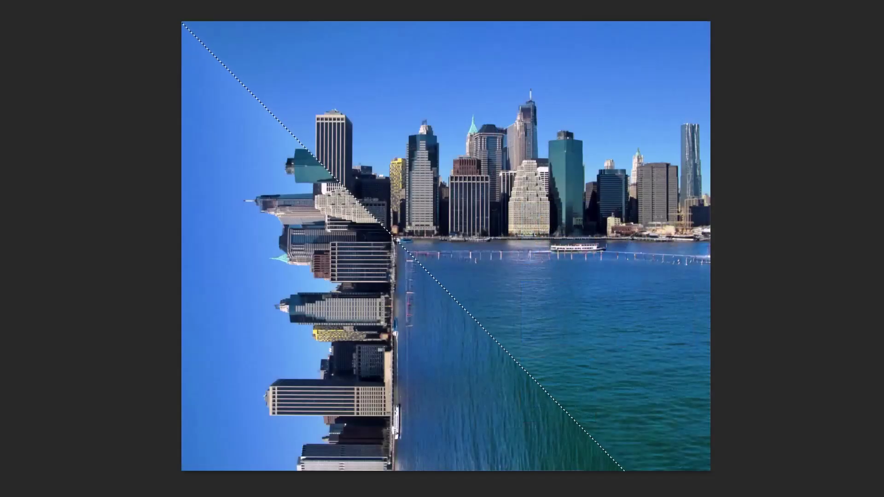
key(ctrl+shift+i)
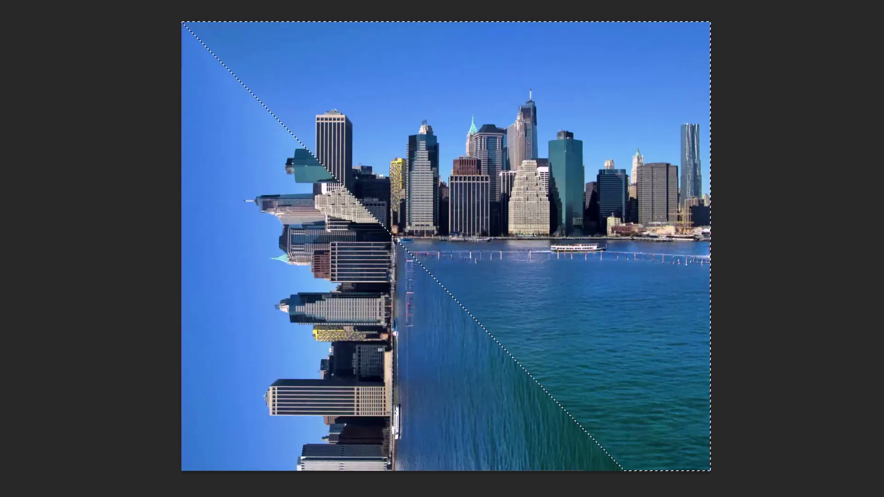
key(ctrl+h)
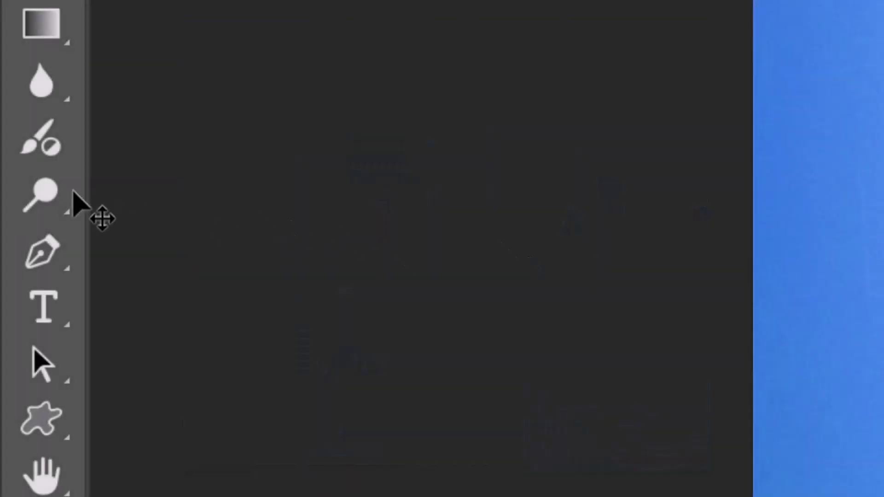
Step: Activate the Dodge tool and check its brush size and hardness settings
right_click(74, 198)
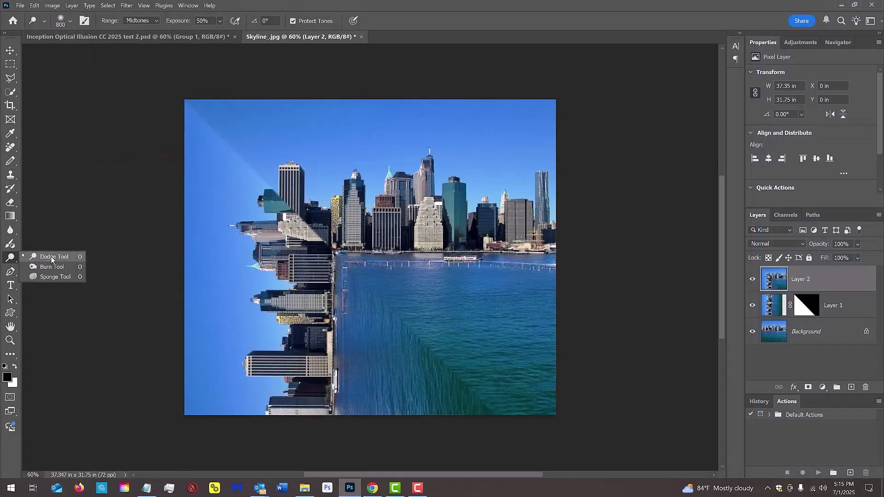
click(51, 257)
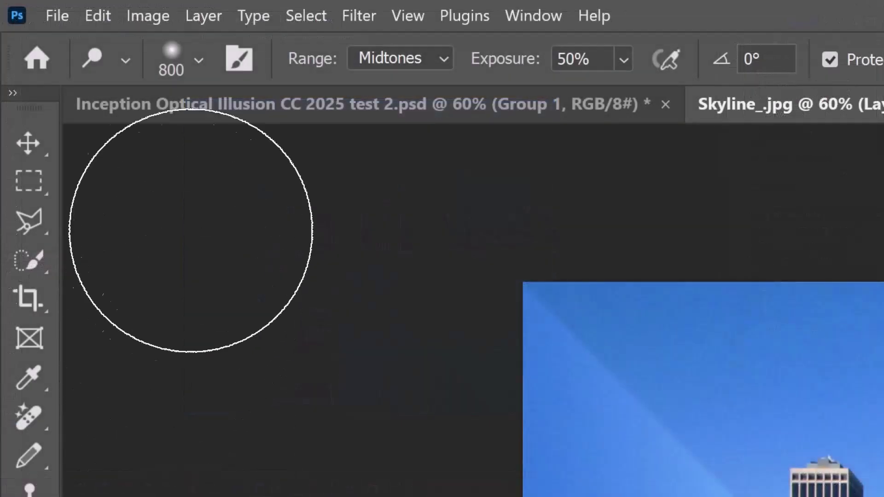
click(70, 22)
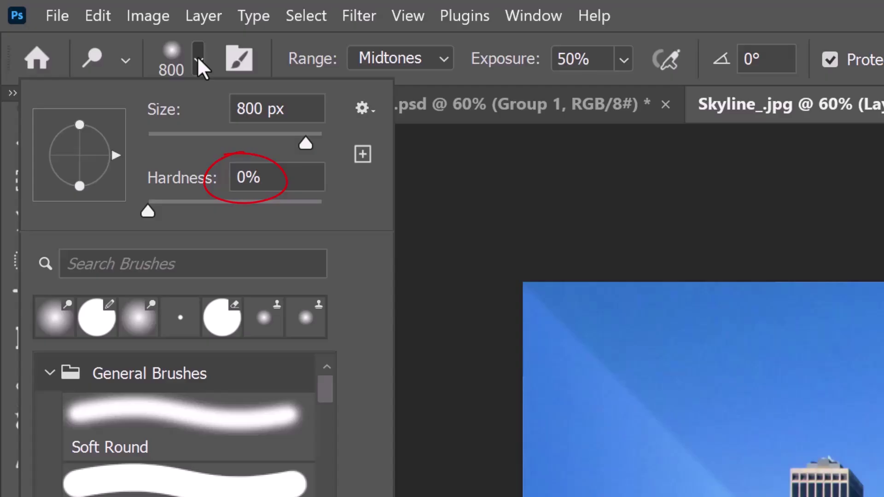
click(197, 56)
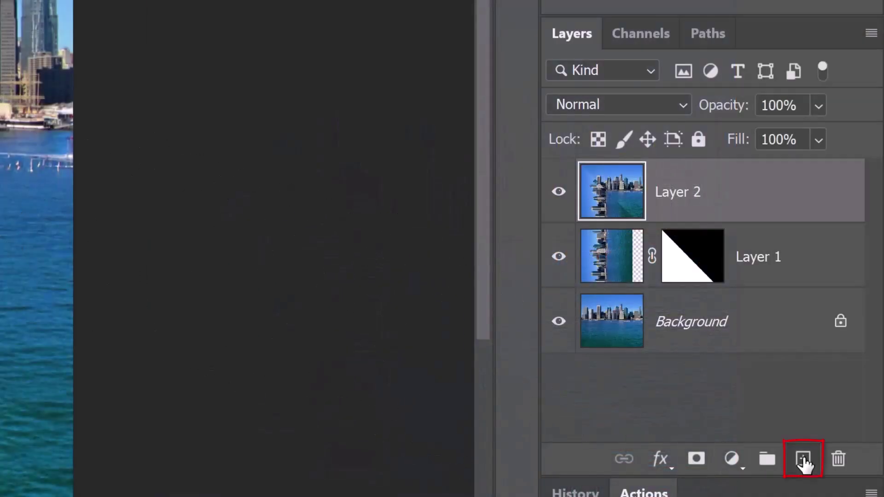
Step: Add an empty layer above Layer 2 and activate the Polygonal Lasso tool
click(803, 460)
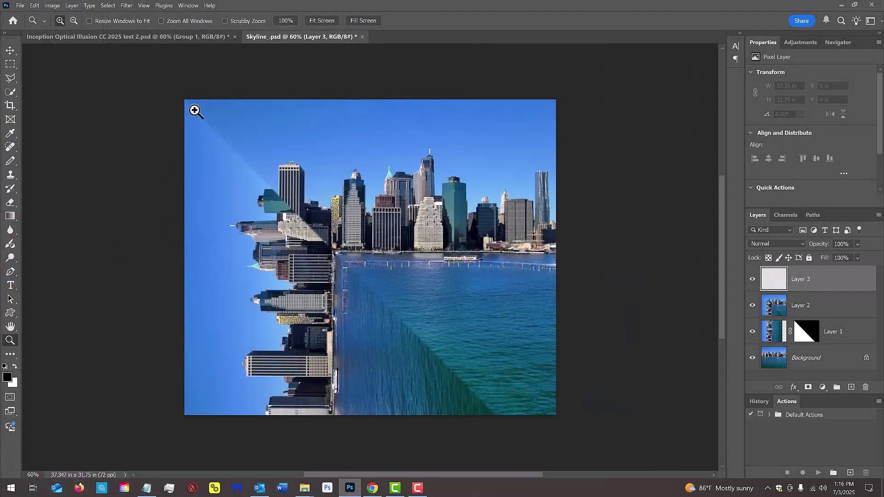
drag(194, 110, 375, 281)
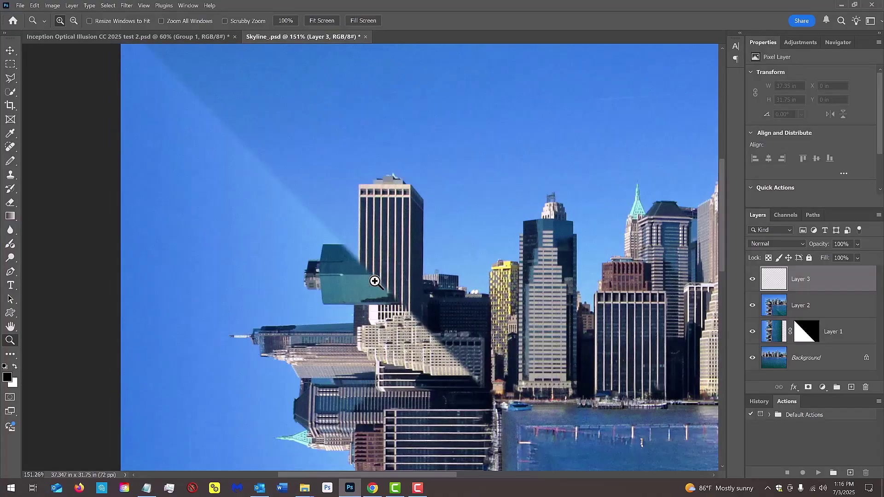
key(space)
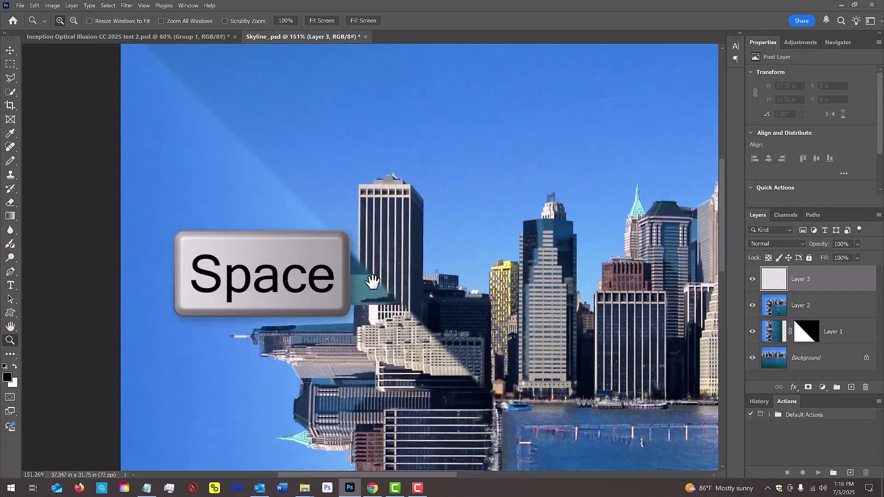
drag(373, 281, 323, 203)
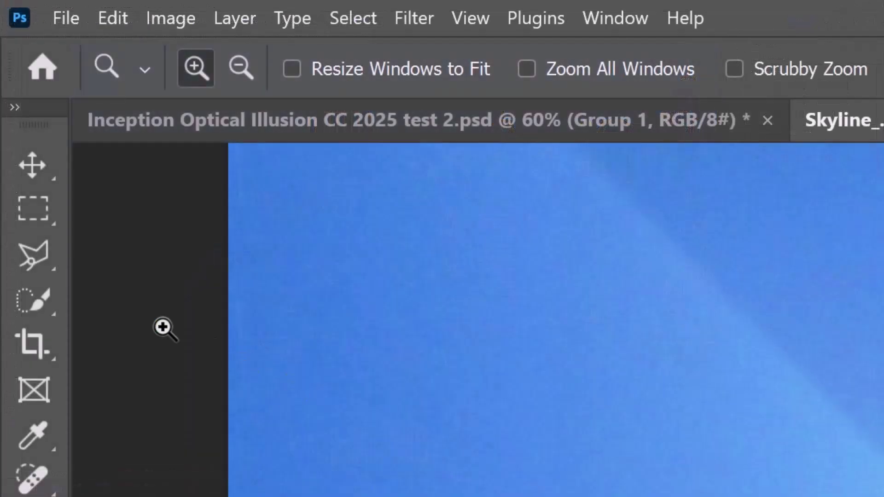
click(10, 77)
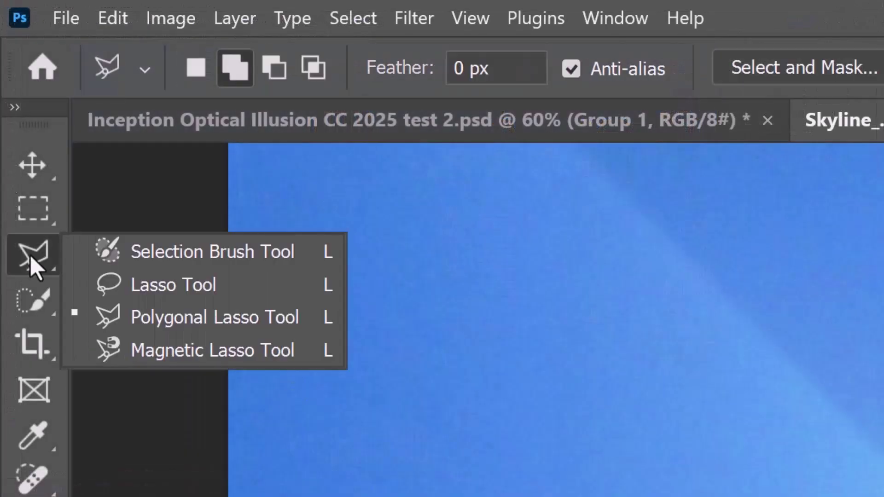
click(189, 319)
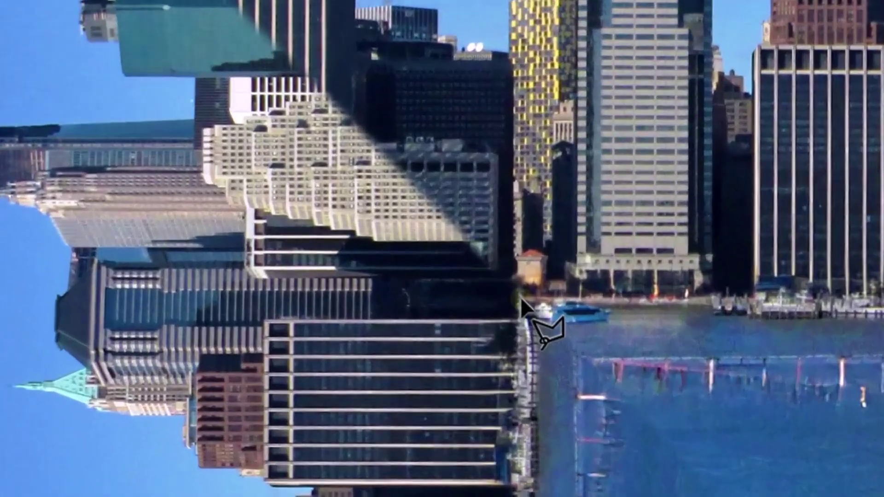
Step: Outline the overlapping buildings with straight segments from the shoreline corner along the rotated buildings, across the sky and down the upright striped tower's left side
click(520, 298)
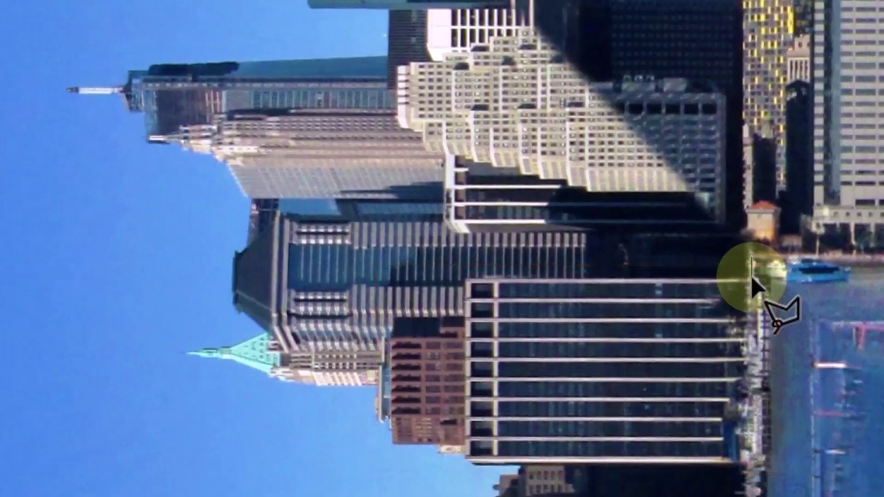
key(shift)
mouse_move(752, 286)
mouse_down()
mouse_move(505, 300)
mouse_move(467, 289)
mouse_up()
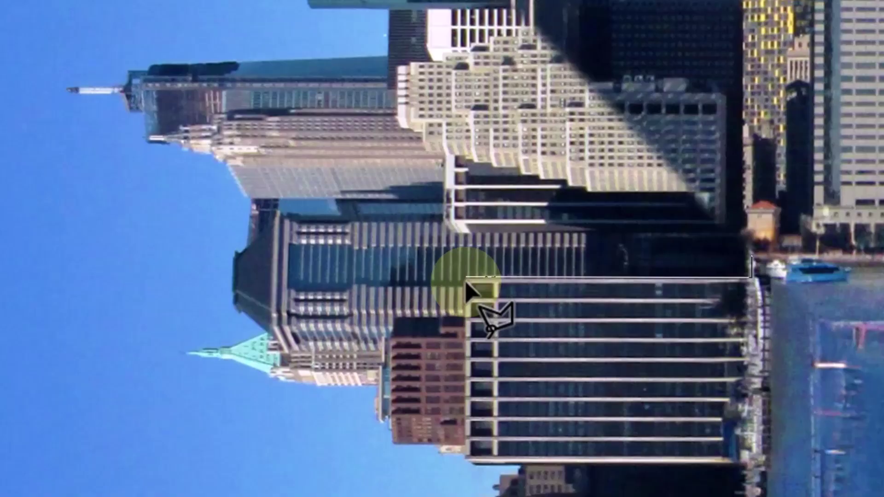
mouse_move(467, 285)
mouse_down()
mouse_move(467, 318)
mouse_move(398, 320)
mouse_move(396, 328)
mouse_up()
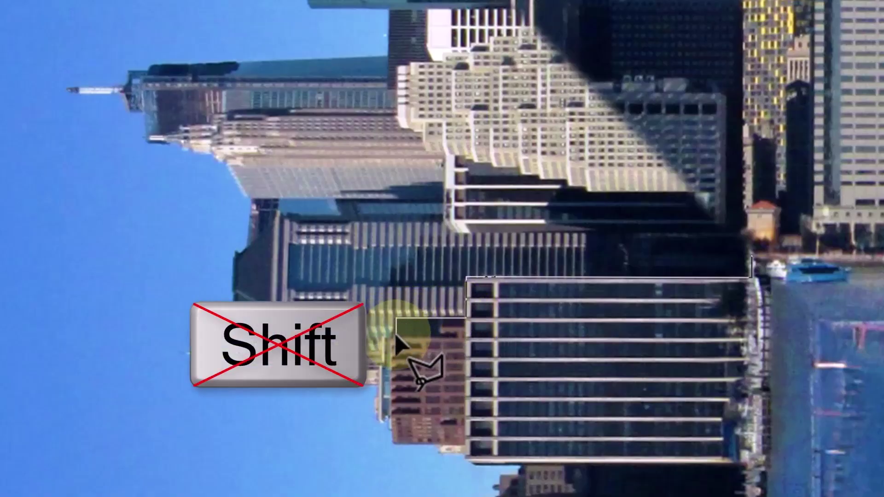
mouse_move(397, 343)
mouse_down()
mouse_move(388, 401)
mouse_move(395, 463)
mouse_move(252, 466)
mouse_move(136, 431)
mouse_move(119, 177)
mouse_move(175, 28)
mouse_move(352, 25)
mouse_move(547, 39)
mouse_move(534, 90)
mouse_move(559, 123)
mouse_up()
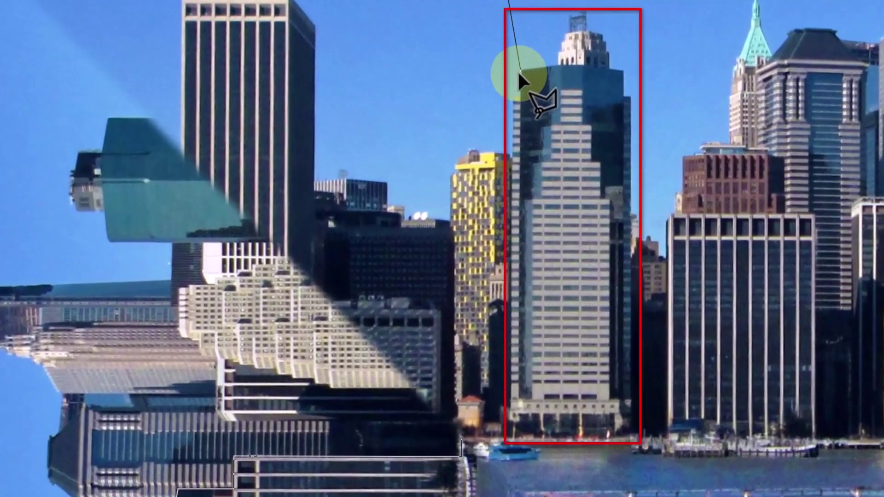
mouse_move(518, 70)
mouse_down()
mouse_move(505, 149)
mouse_move(516, 308)
mouse_move(498, 442)
mouse_up()
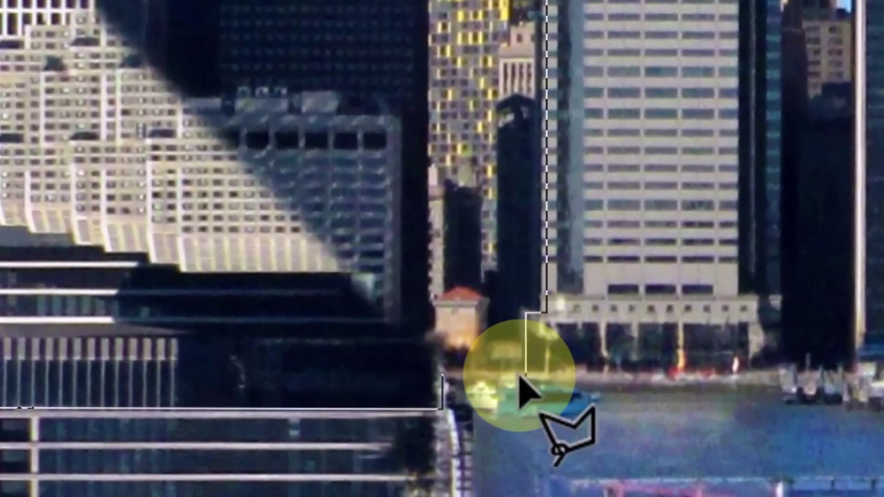
drag(521, 379, 444, 376)
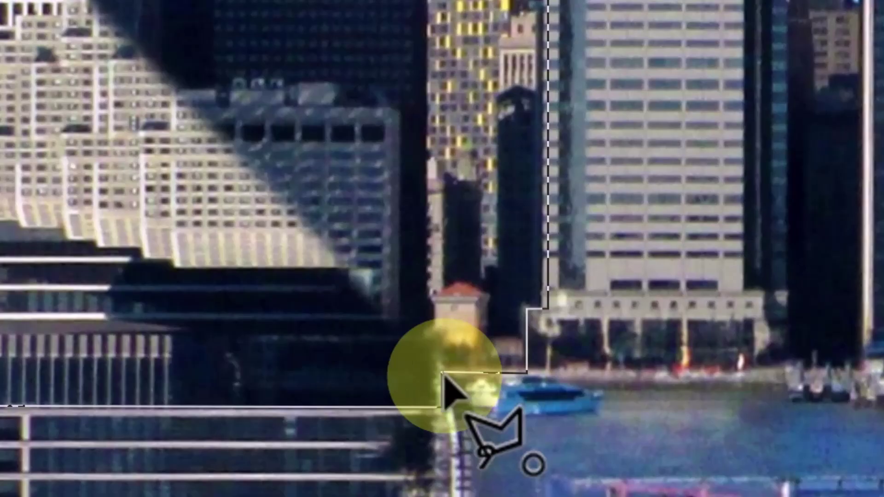
Step: Close the outline around the overlapping buildings, fill it on Layer 3 with a sky blue sampled from inside it, and deselect
click(443, 376)
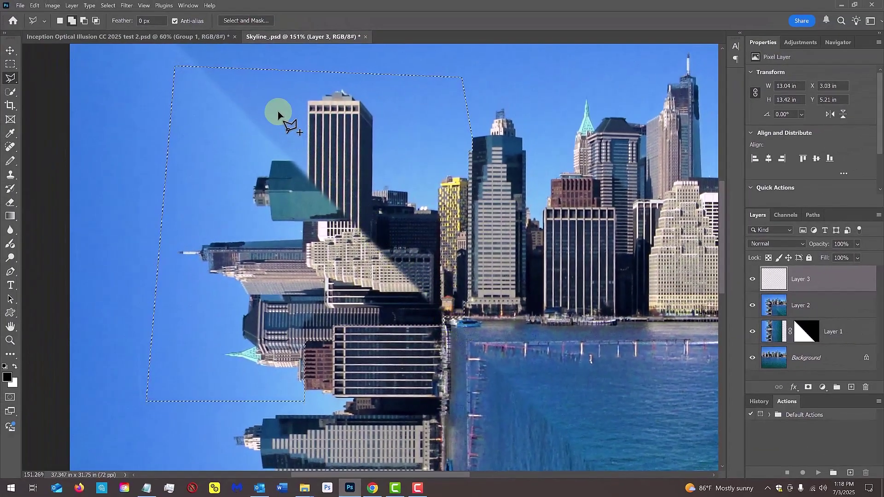
key(i)
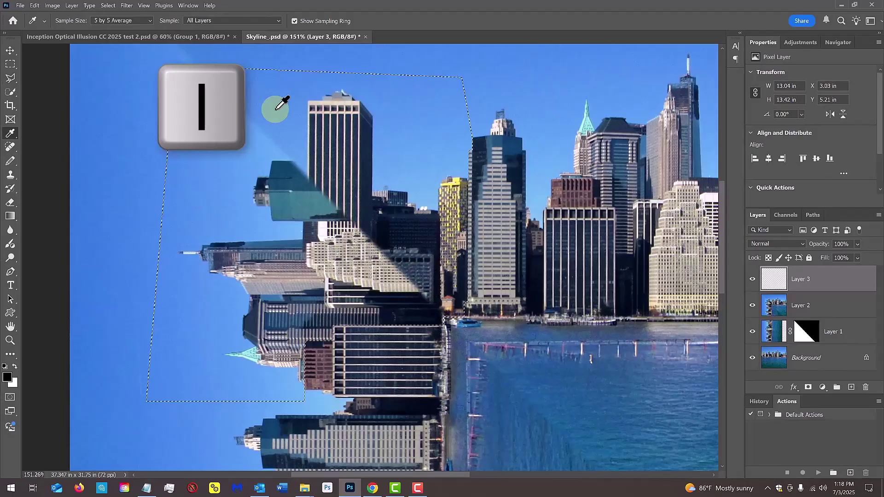
click(276, 109)
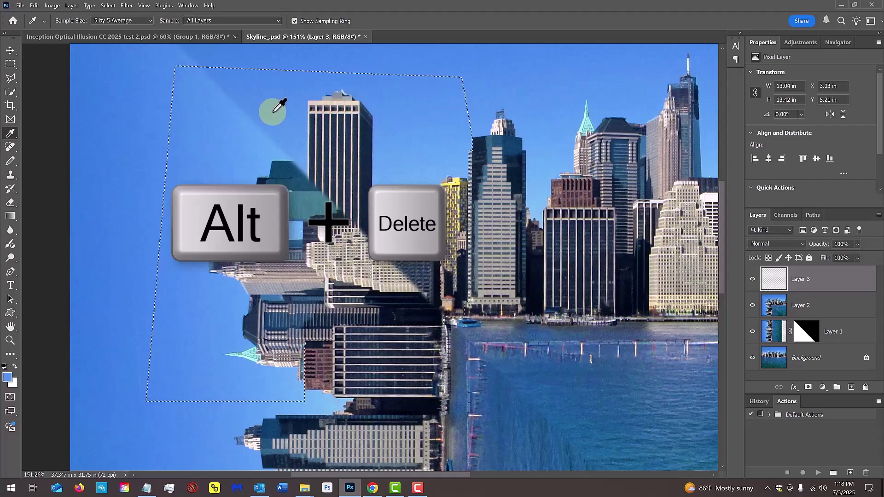
key(alt+Delete)
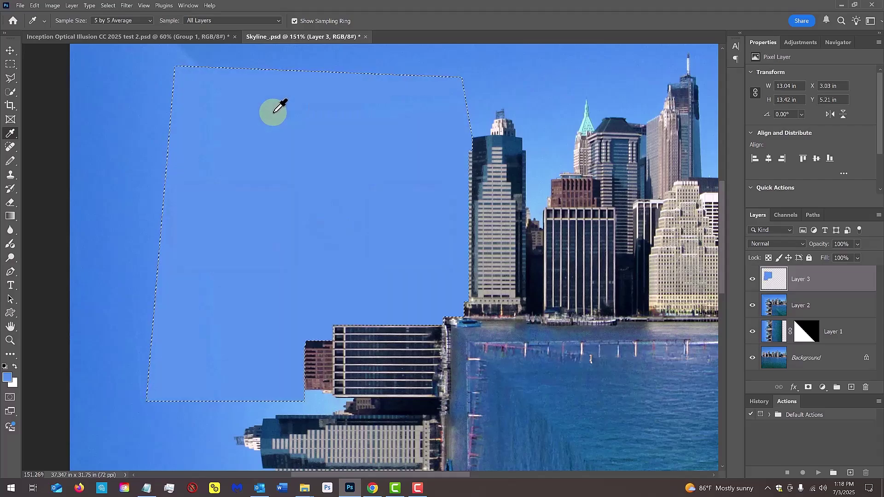
key(ctrl+d)
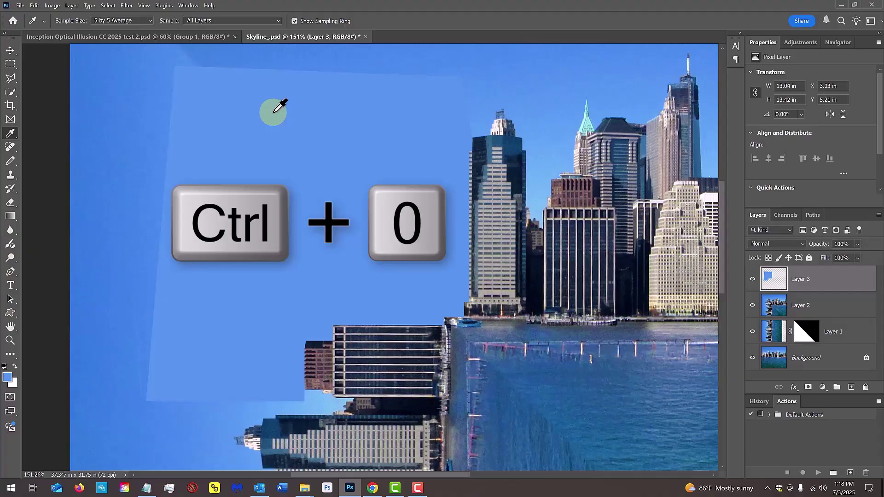
key(ctrl+0)
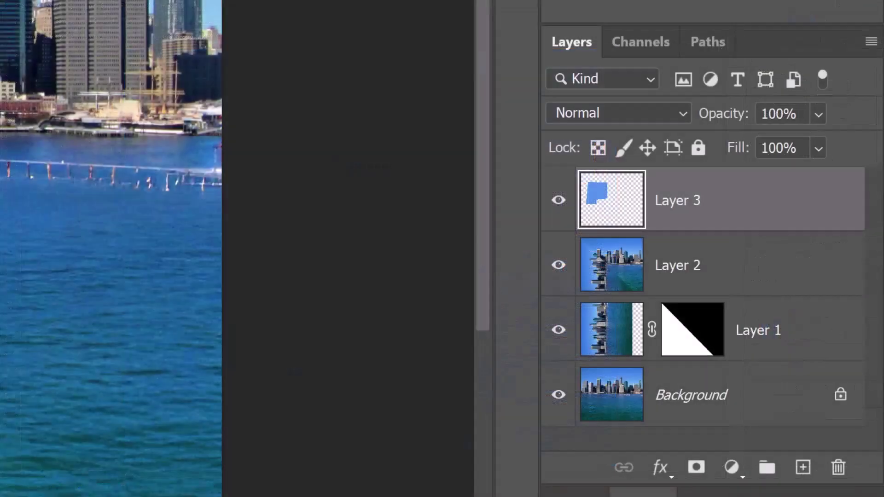
Step: Stamp the visible layers onto a new layer and activate the Quick Selection tool
key(ctrl+alt+shift+e)
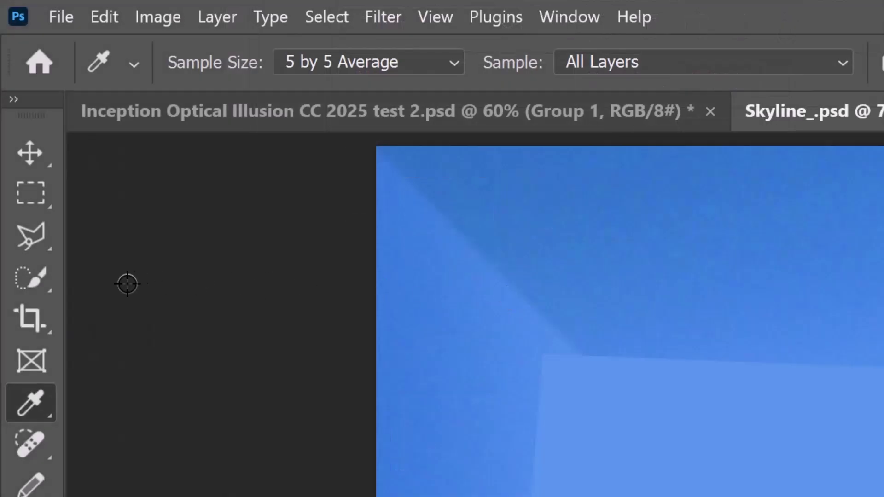
click(32, 281)
right_click(32, 280)
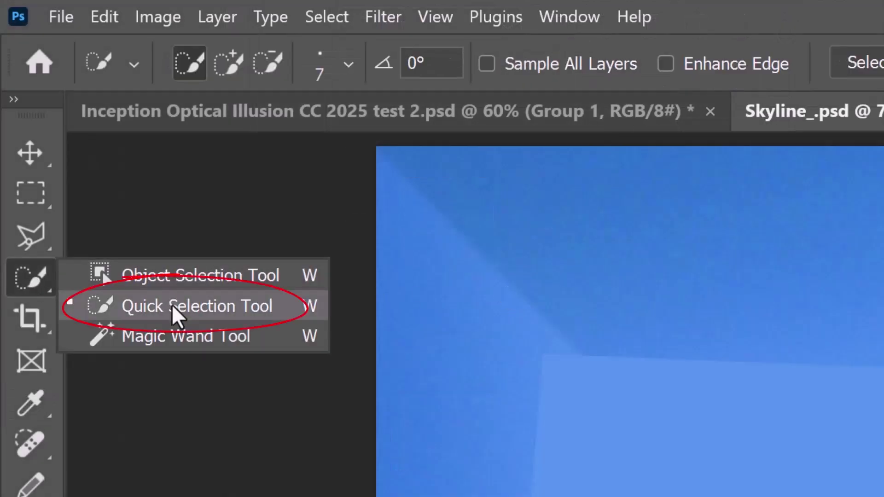
click(173, 305)
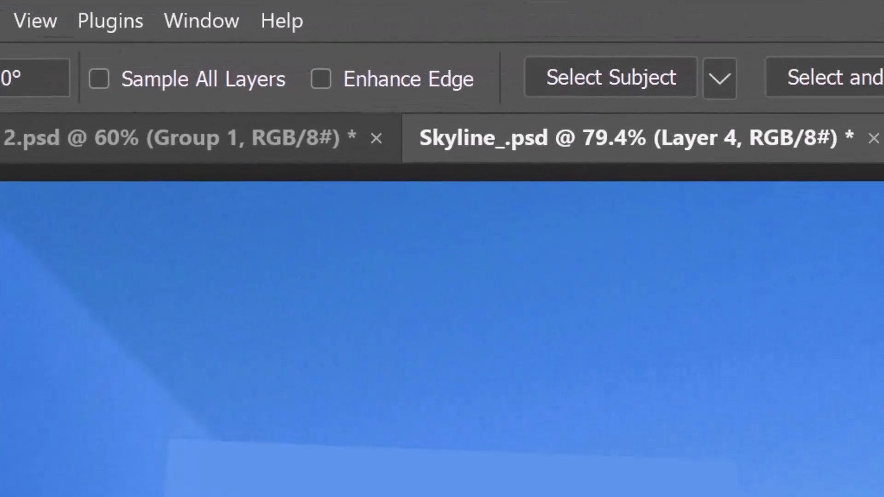
Step: Select the buildings with Select Subject using Cloud (Detailed results) processing, and preview the selection in Quick Mask
click(720, 79)
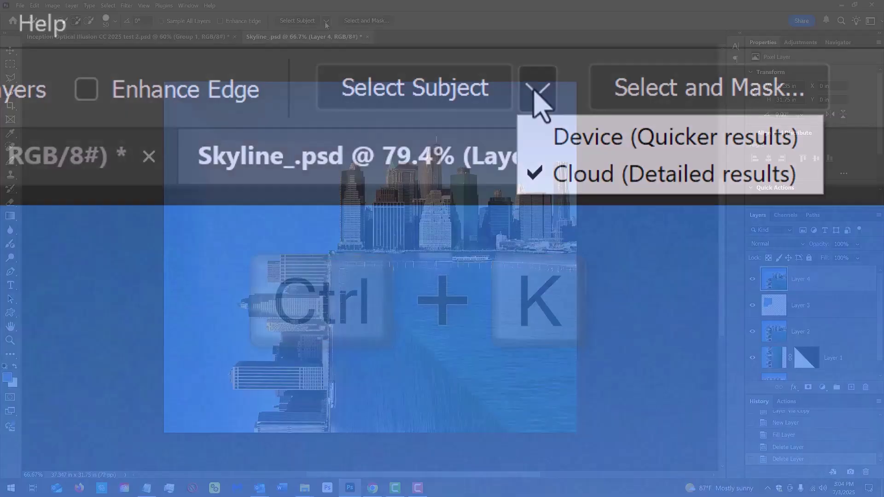
key(ctrl+k)
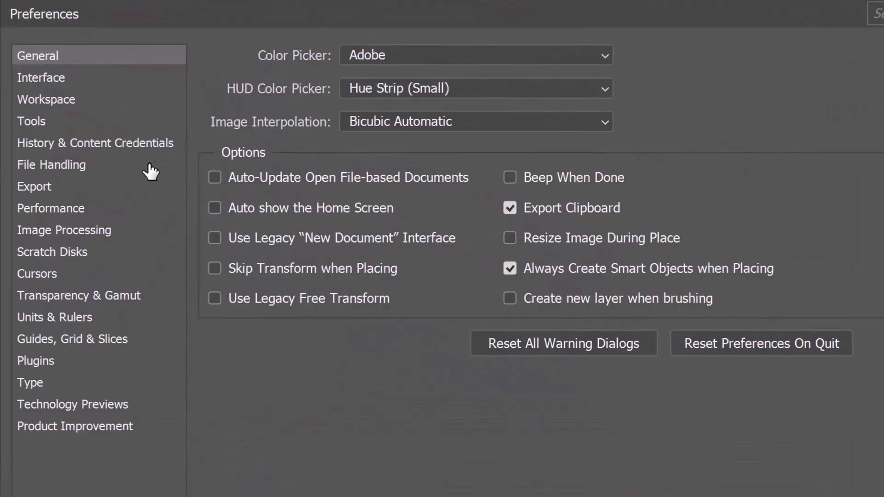
click(66, 233)
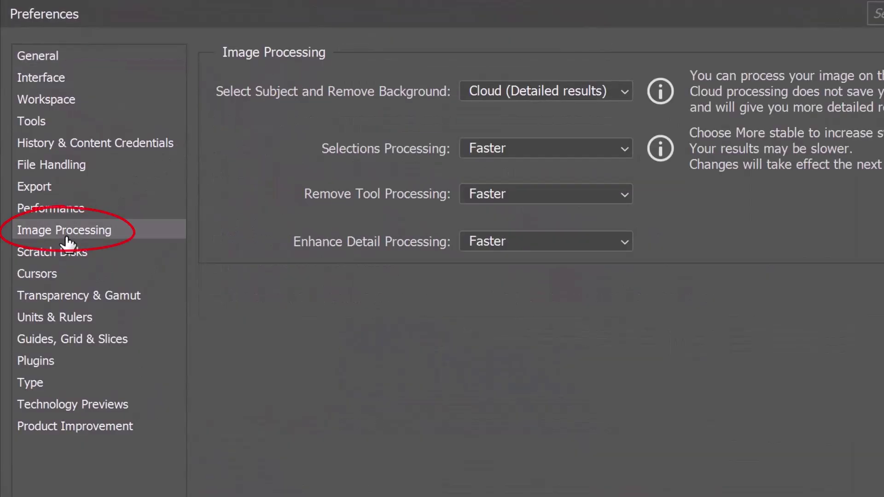
click(619, 93)
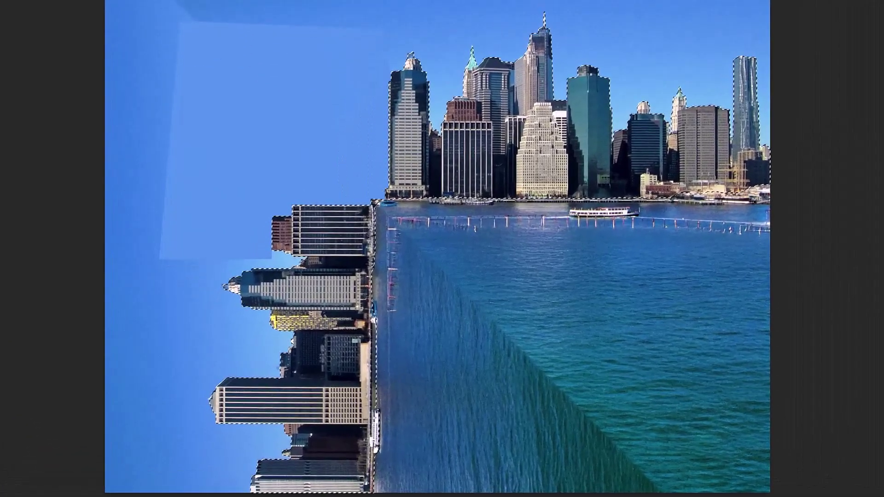
key(q)
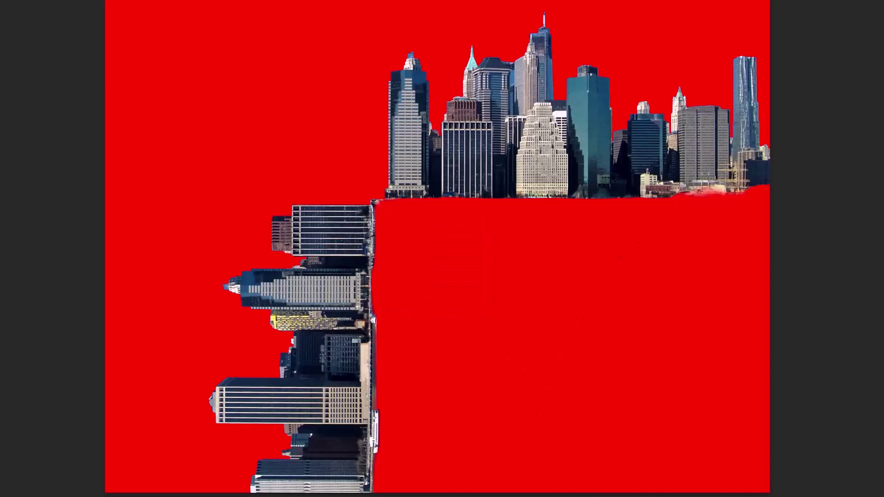
key(q)
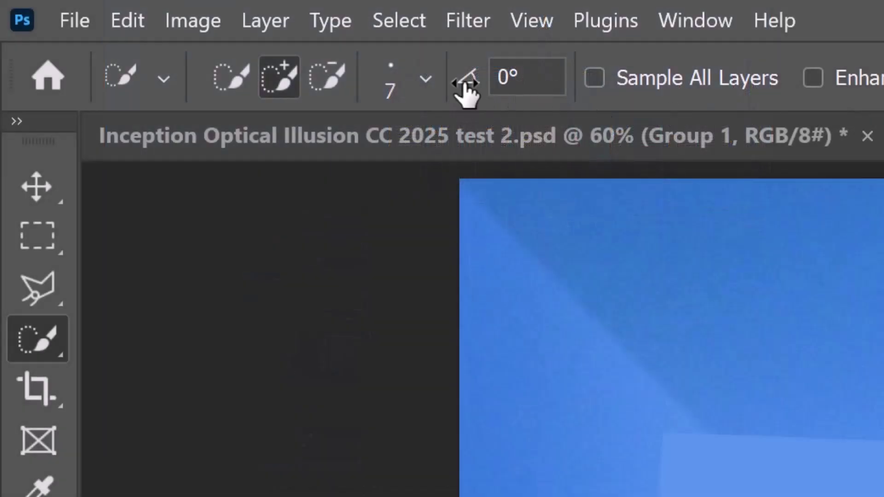
Step: Add the water to the selection with a 50 px Quick Selection brush, and copy the selected buildings and water to a new layer
click(432, 81)
click(504, 146)
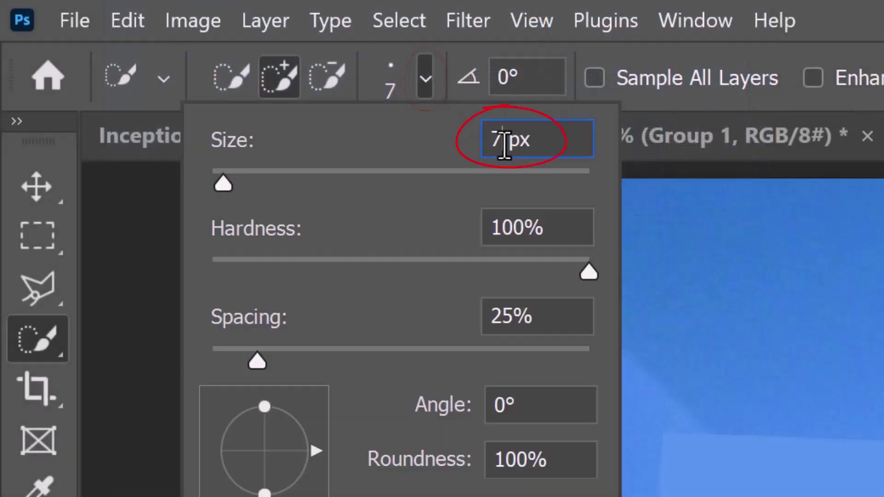
text(50)
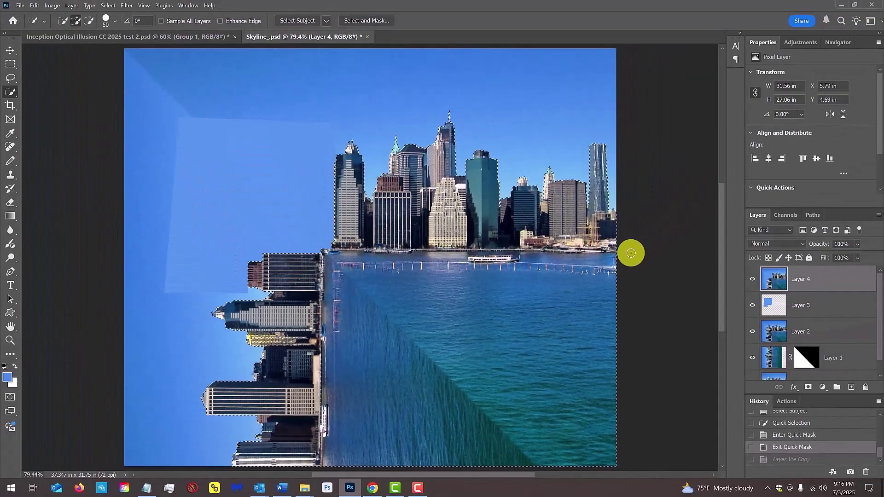
key(q)
key(q)
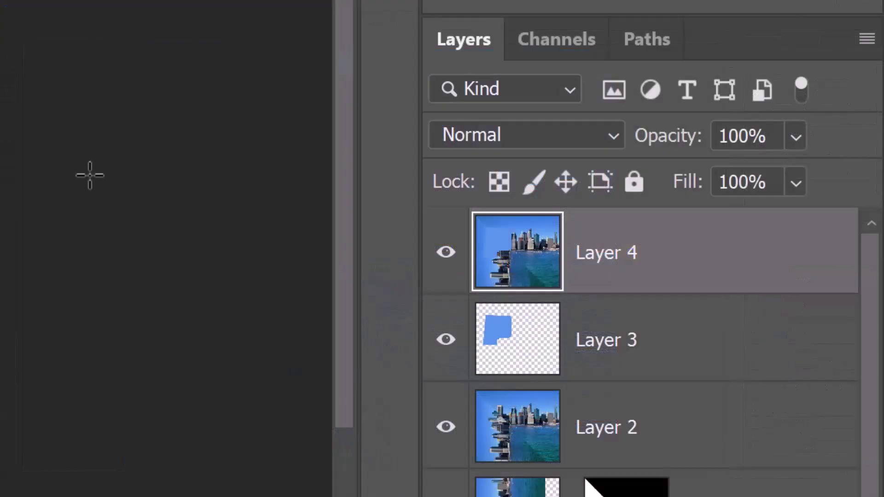
key(ctrl+j)
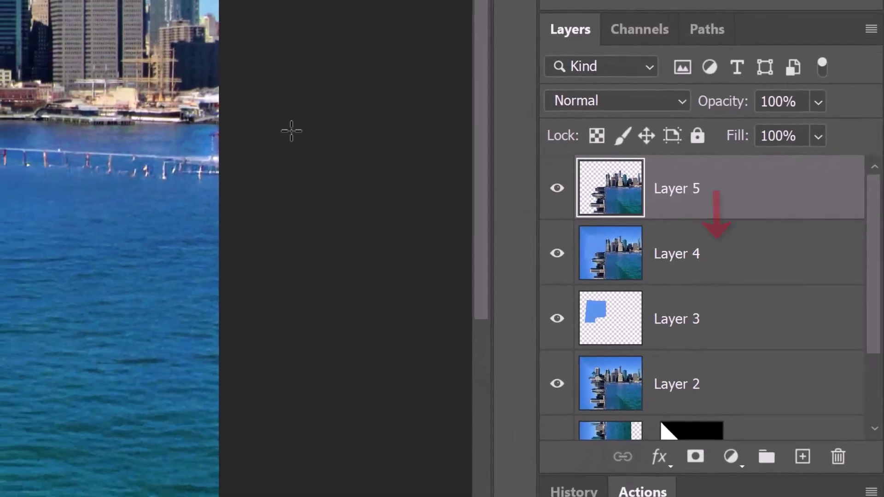
Step: Fill a new layer below Layer 5 with the foreground sky blue and convert both layers into one Smart Object
ctrl+click(803, 464)
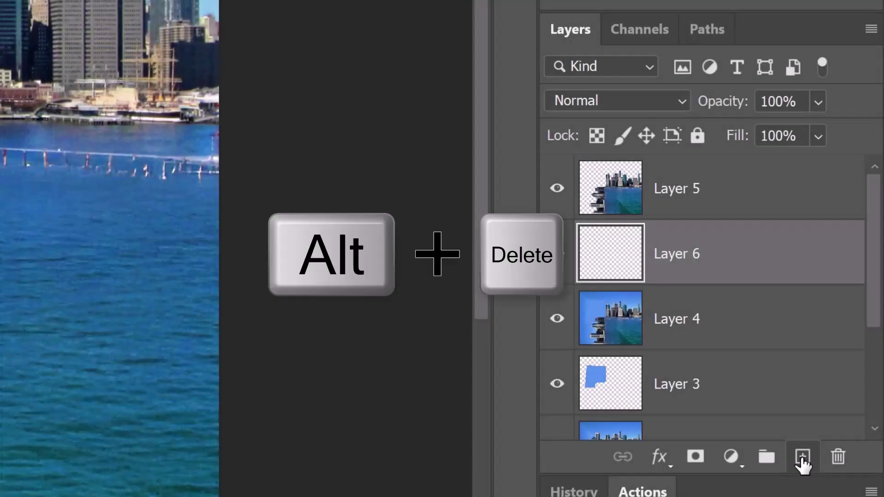
key(alt+Delete)
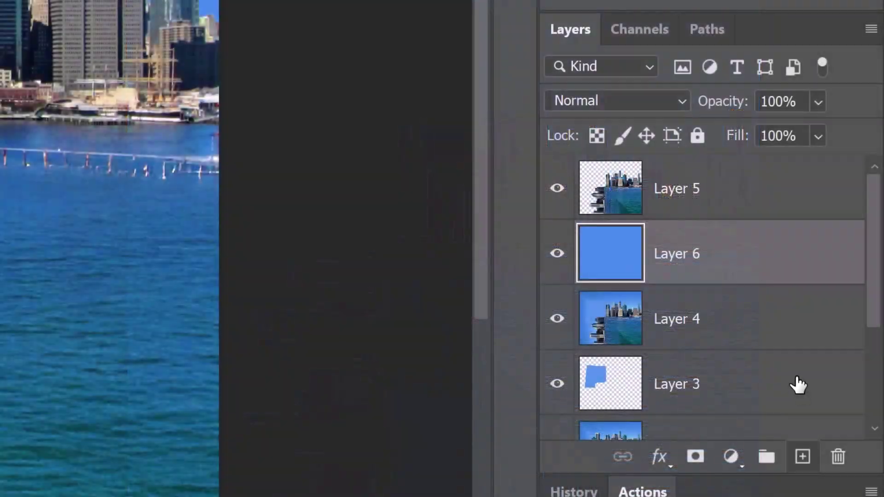
shift+click(783, 200)
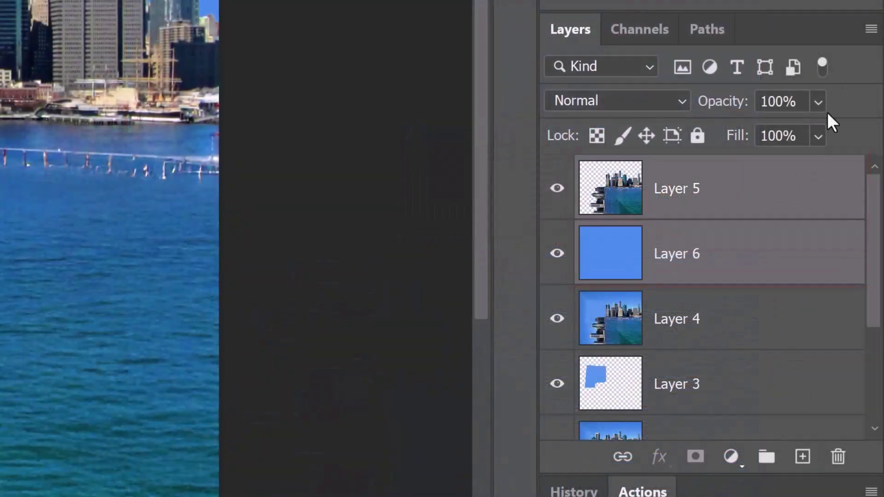
click(872, 31)
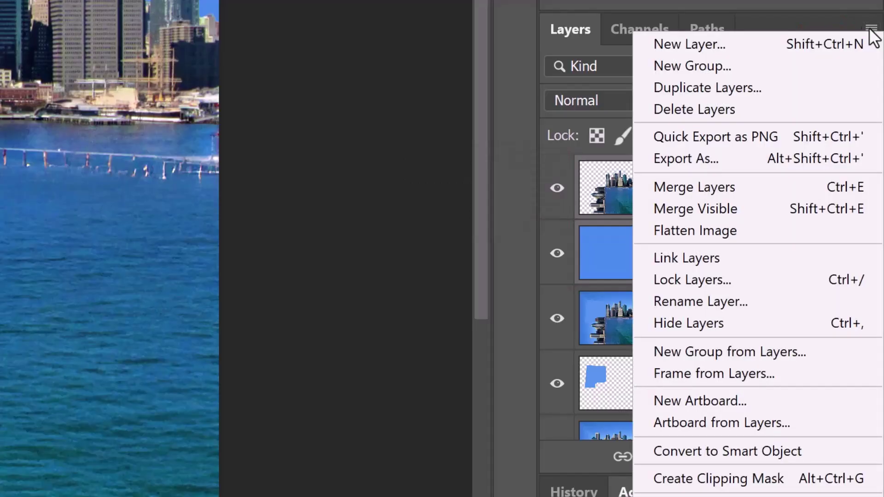
click(700, 452)
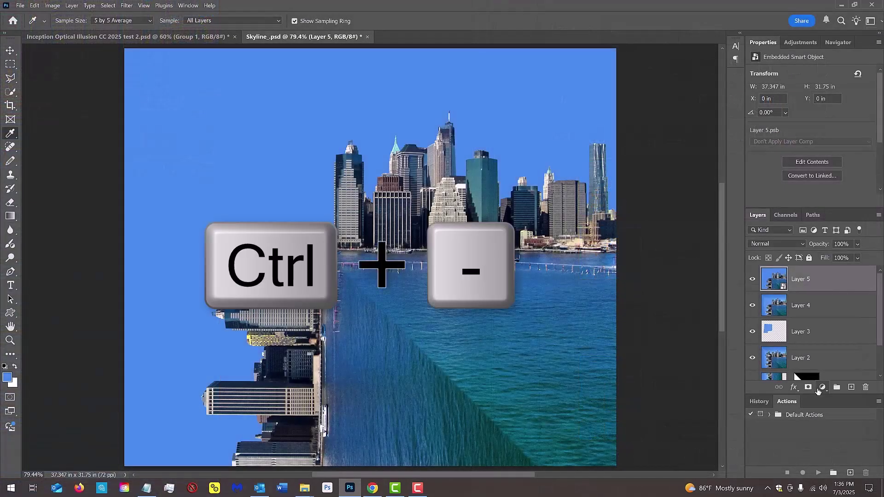
Step: Start Sky Replacement on the Smart Object and pick the fourth Blue Skies preset, with scattered white clouds
key(ctrl+minus)
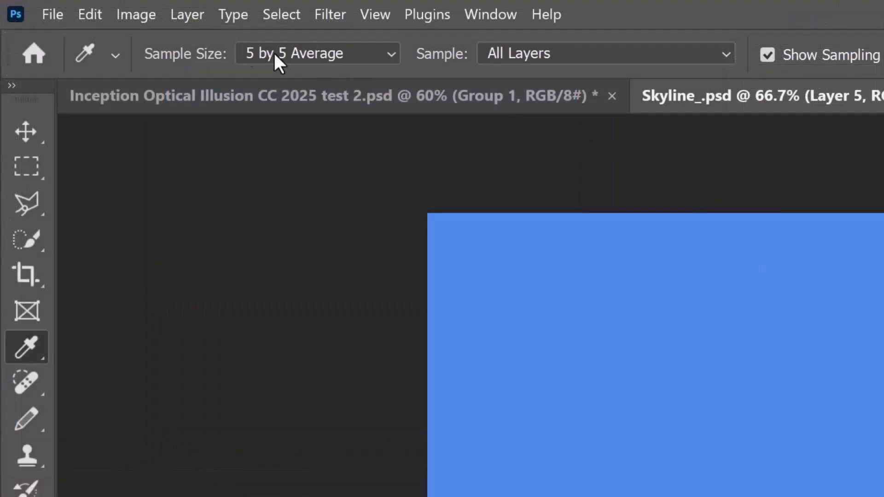
click(90, 17)
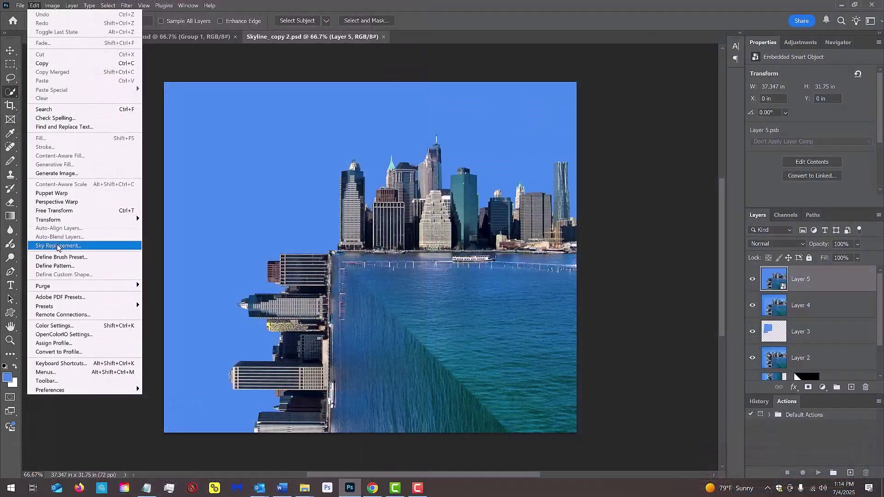
click(198, 245)
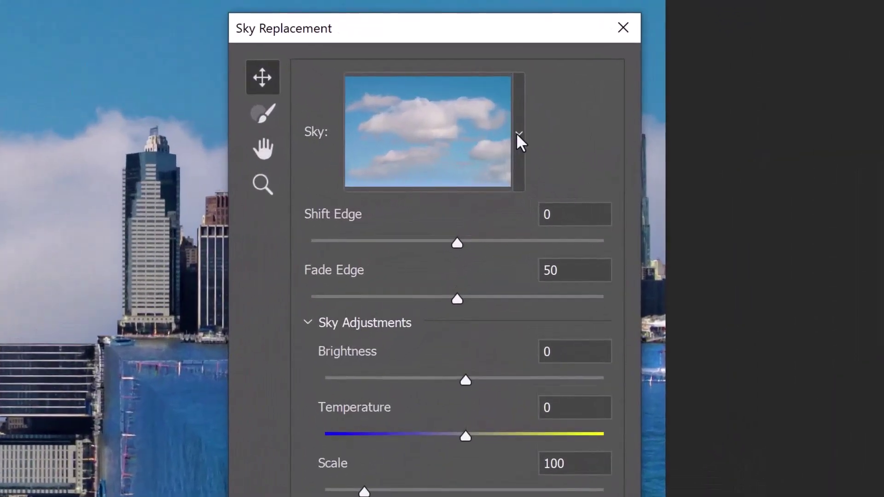
click(512, 163)
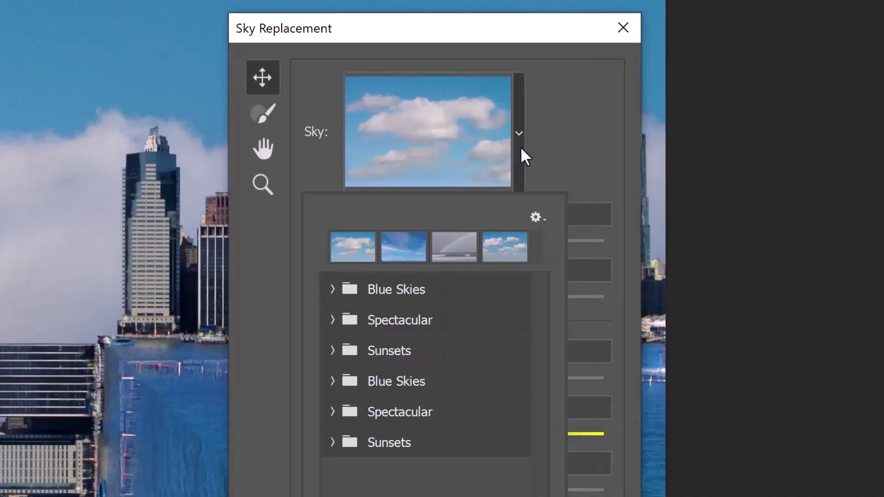
click(536, 218)
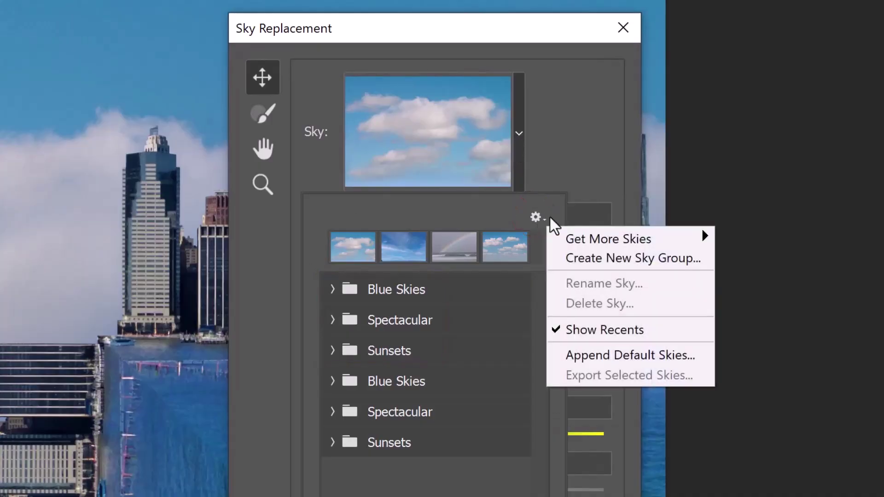
mouse_move(620, 249)
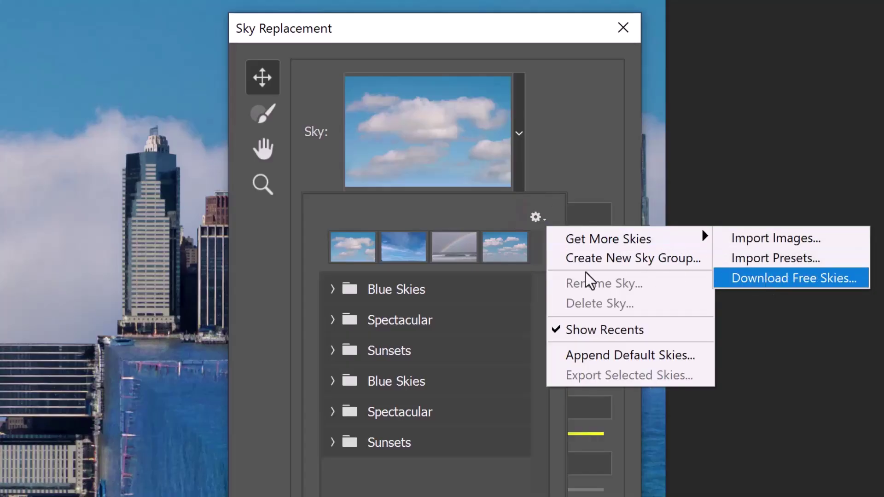
click(336, 300)
click(333, 291)
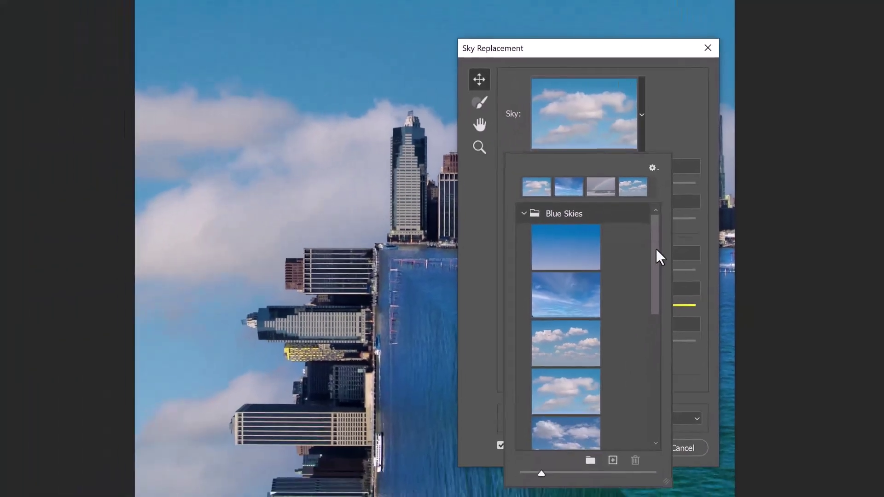
drag(539, 357, 533, 420)
drag(656, 292, 662, 216)
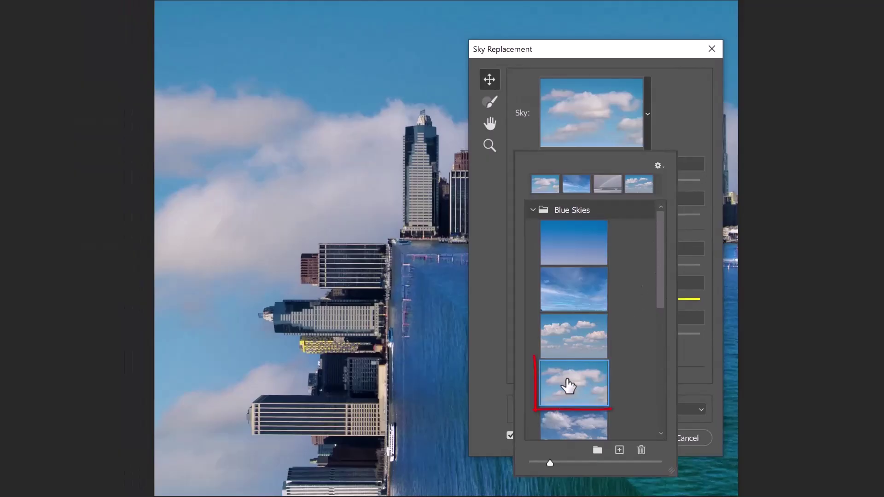
Step: Move the replacement sky upward, set its scale to 115, reposition it to cover the whole sky, and output it to new layers
click(574, 51)
drag(574, 51, 720, 58)
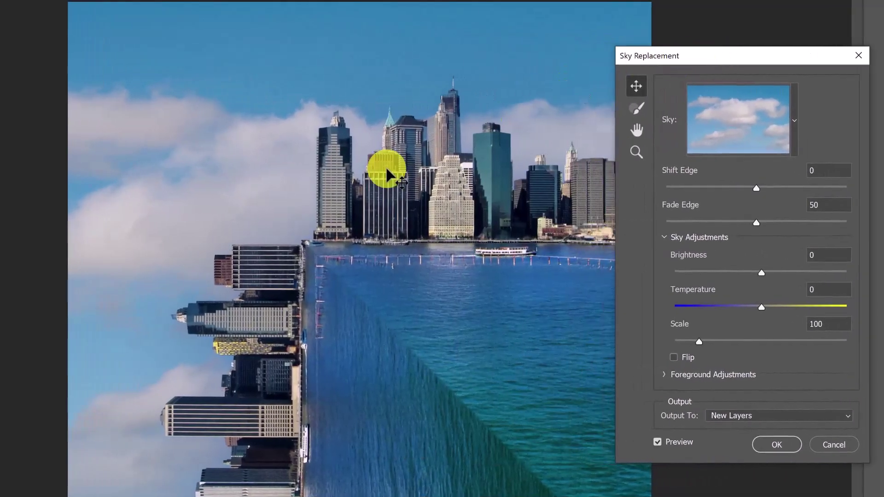
drag(179, 331, 193, 250)
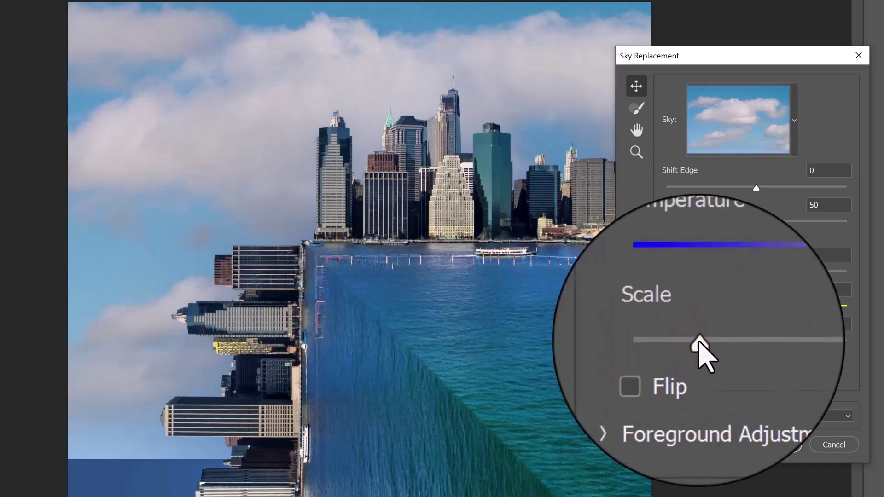
drag(703, 340, 704, 340)
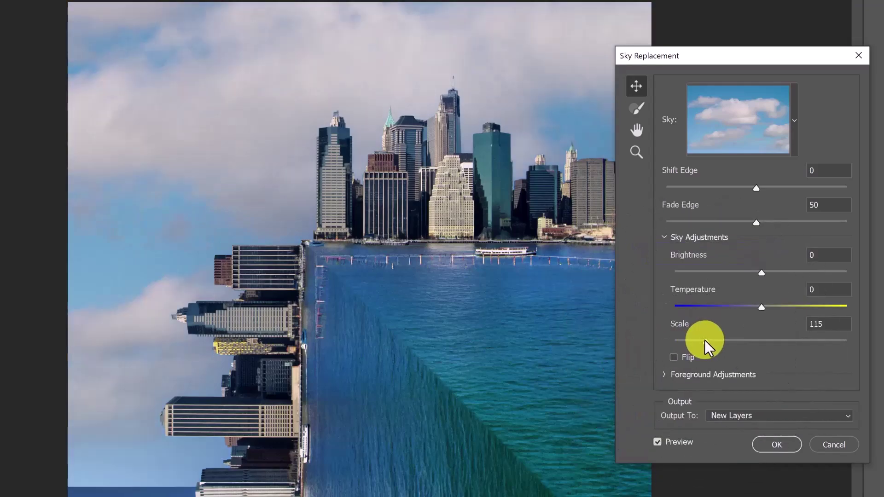
drag(304, 249, 262, 270)
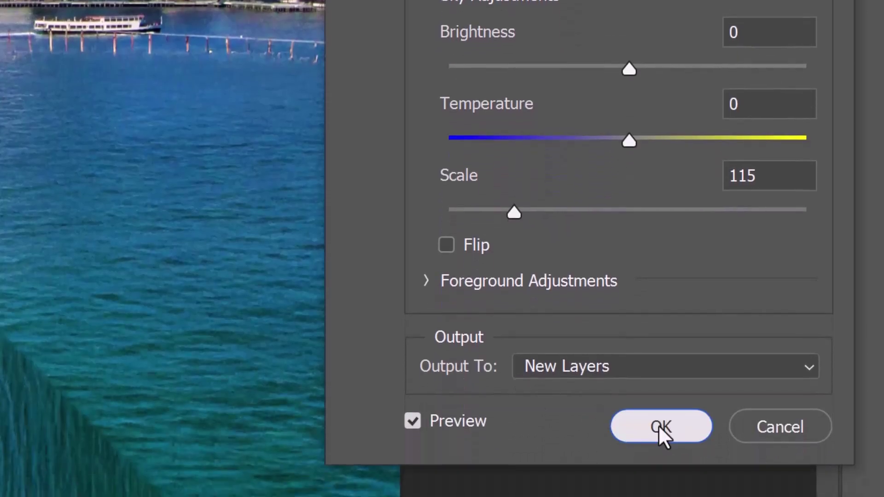
click(658, 426)
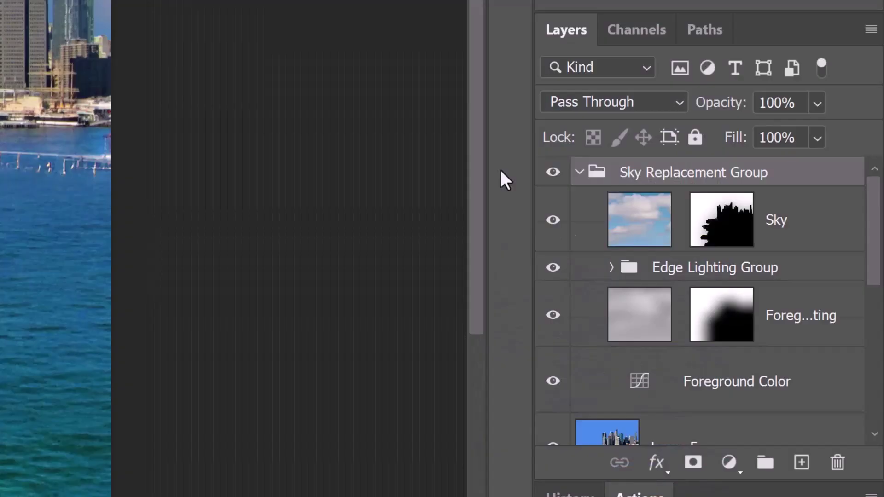
Step: Stamp the visible layers onto a new layer above the sky replacement group and apply Auto Tone
key(ctrl+alt+shift+e)
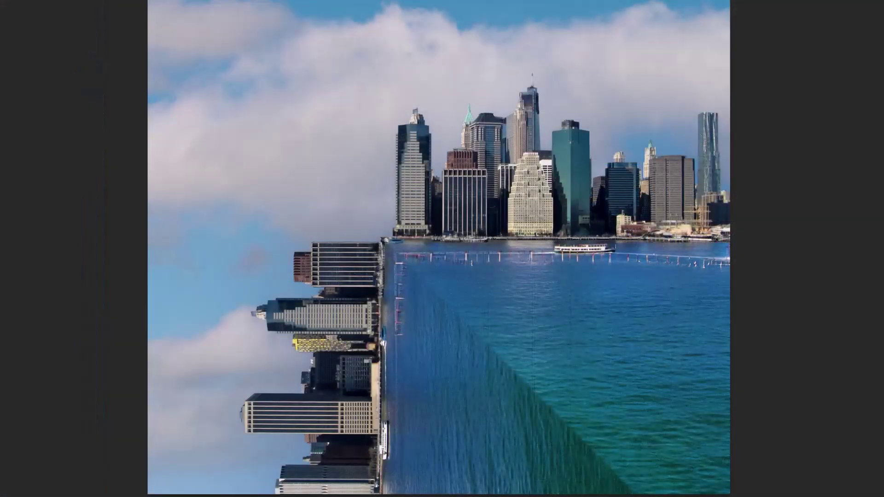
key(ctrl+shift+l)
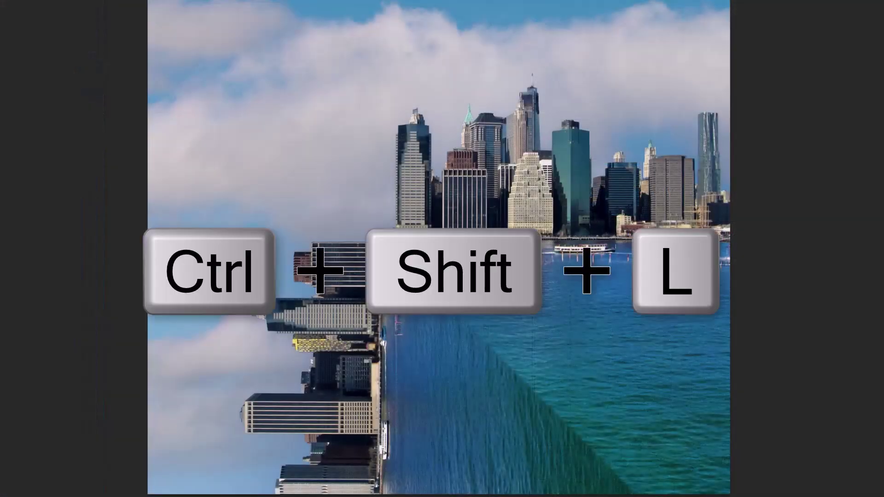